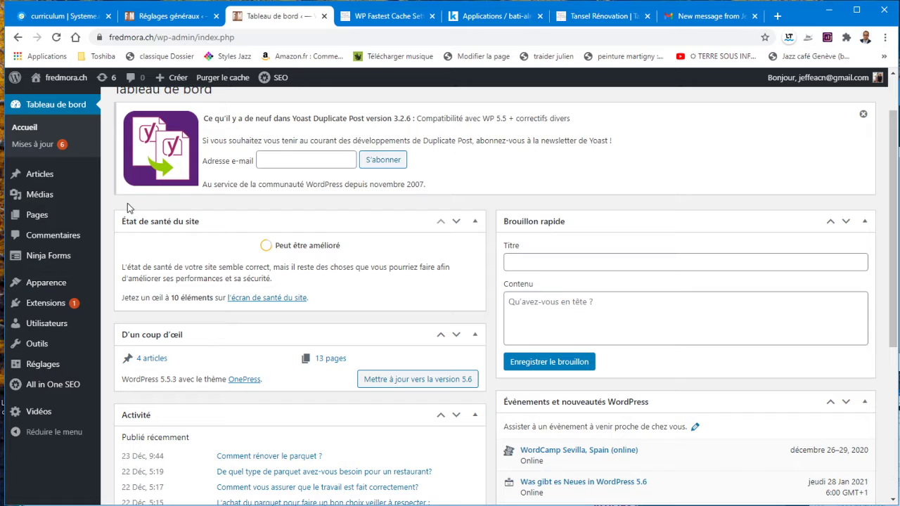
- Open the "Nous contacter" form from the Ninja Forms dashboard for editing and review its fields
{"action": "mouse_move", "coordinate": [39, 264]}
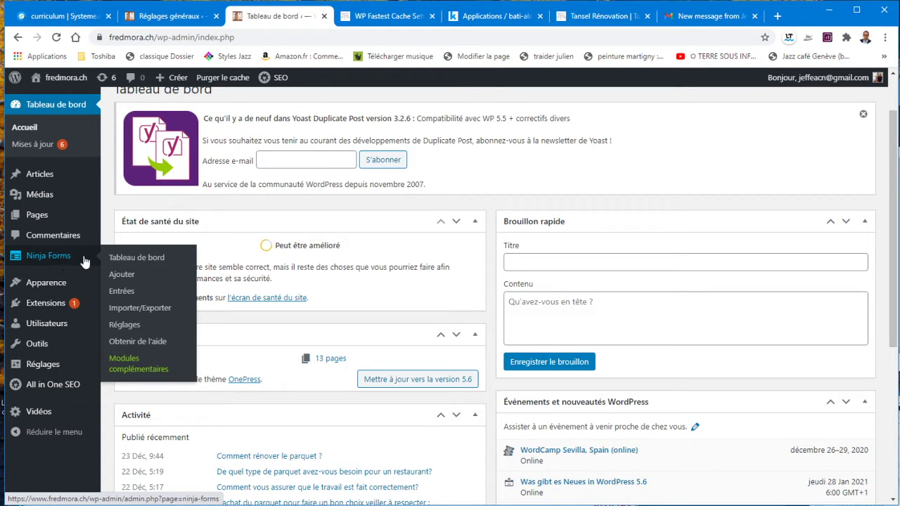
{"action": "left_click", "coordinate": [150, 261]}
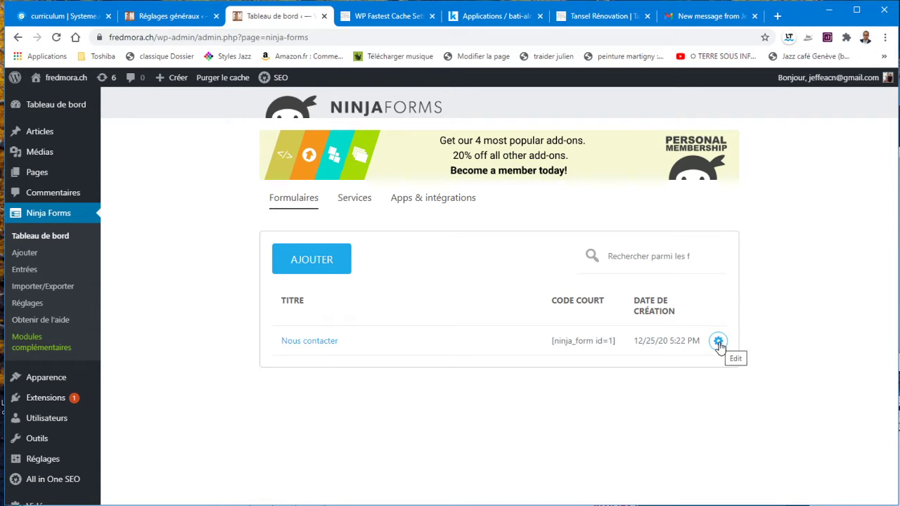
{"action": "left_click", "coordinate": [719, 343]}
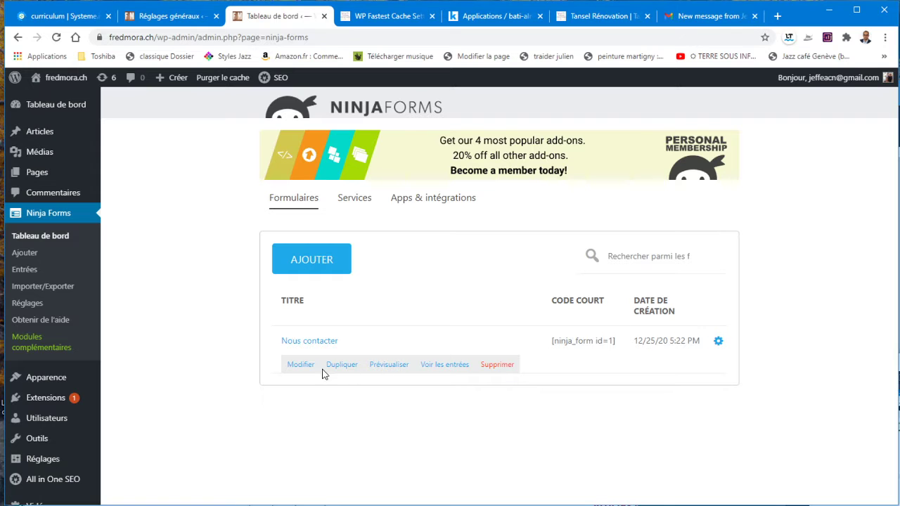
{"action": "left_click", "coordinate": [301, 367]}
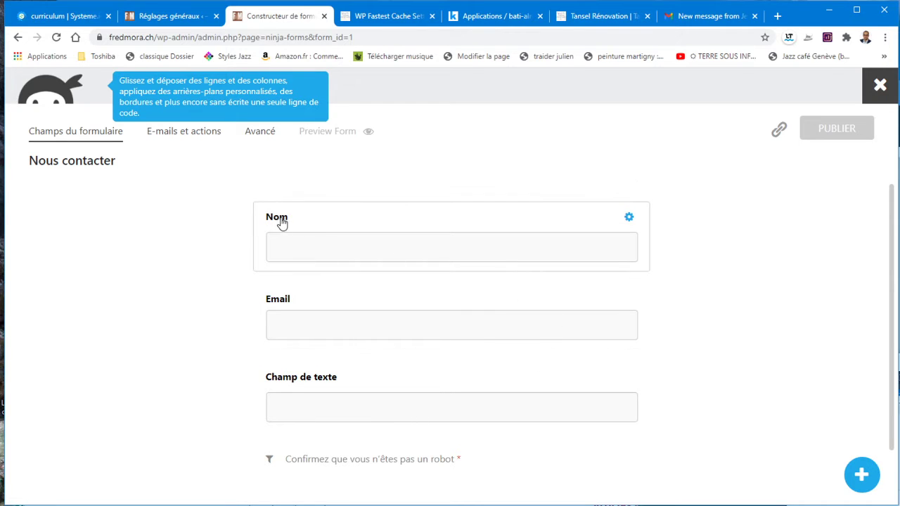
{"action": "scroll", "coordinate": [331, 415], "scroll_direction": "down", "scroll_amount": 1}
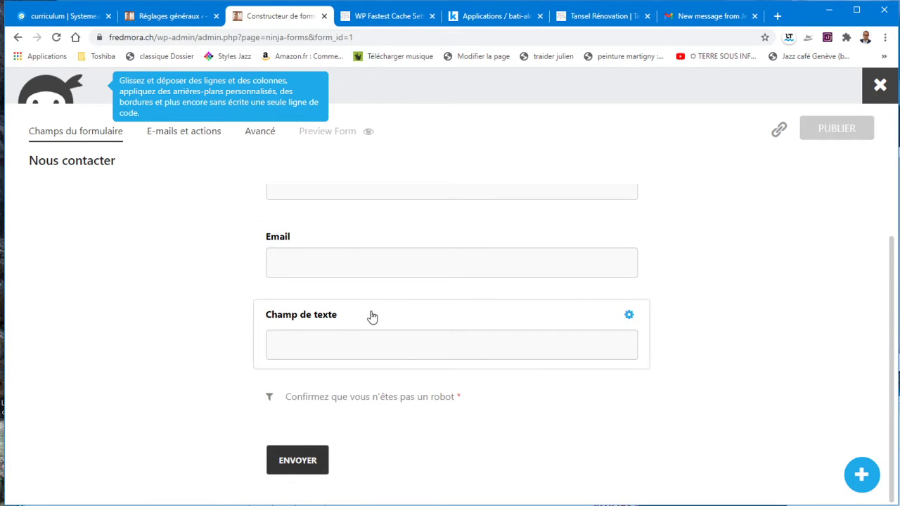
- Add a "Message de succès" action to the form's e-mails and actions
{"action": "left_click", "coordinate": [185, 138]}
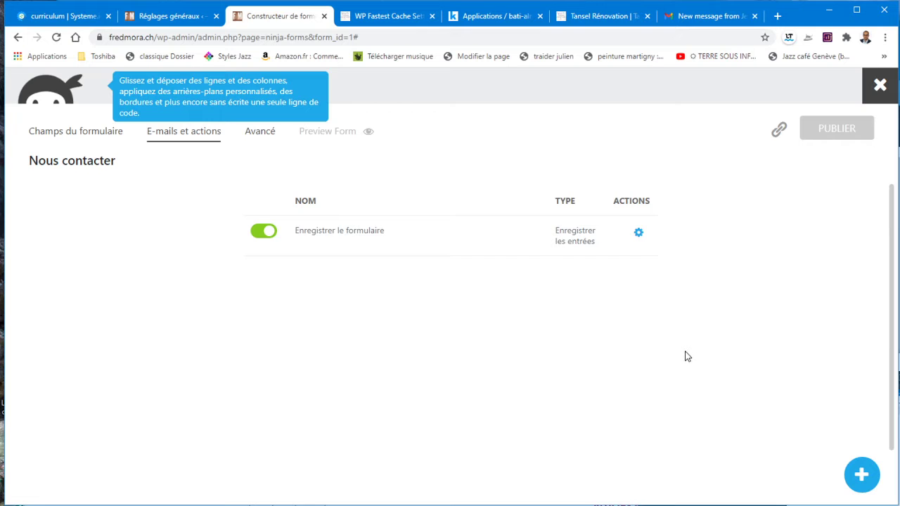
{"action": "left_click", "coordinate": [862, 476]}
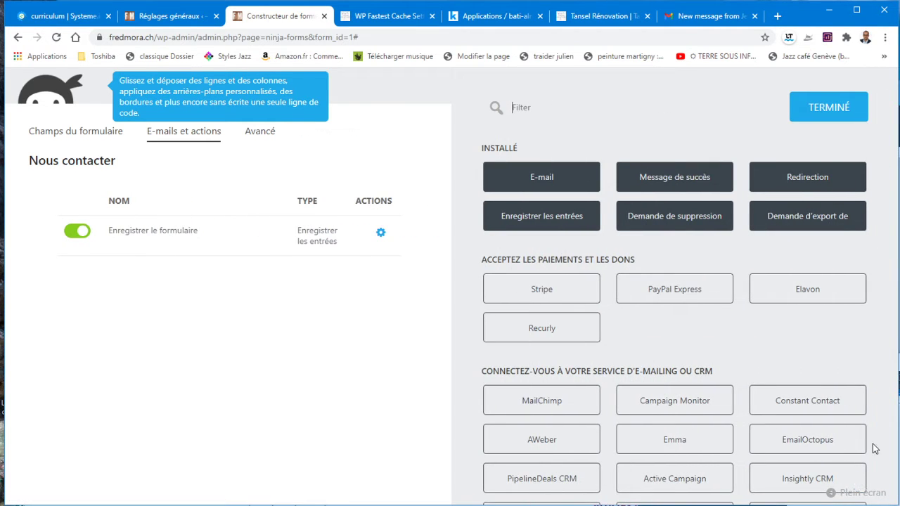
{"action": "left_click", "coordinate": [668, 181]}
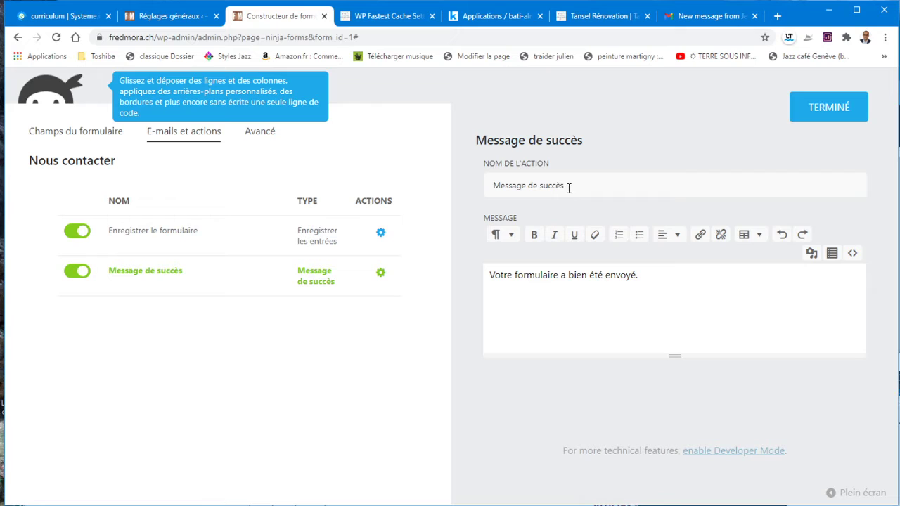
{"action": "left_click_drag", "start_coordinate": [569, 187], "coordinate": [491, 187]}
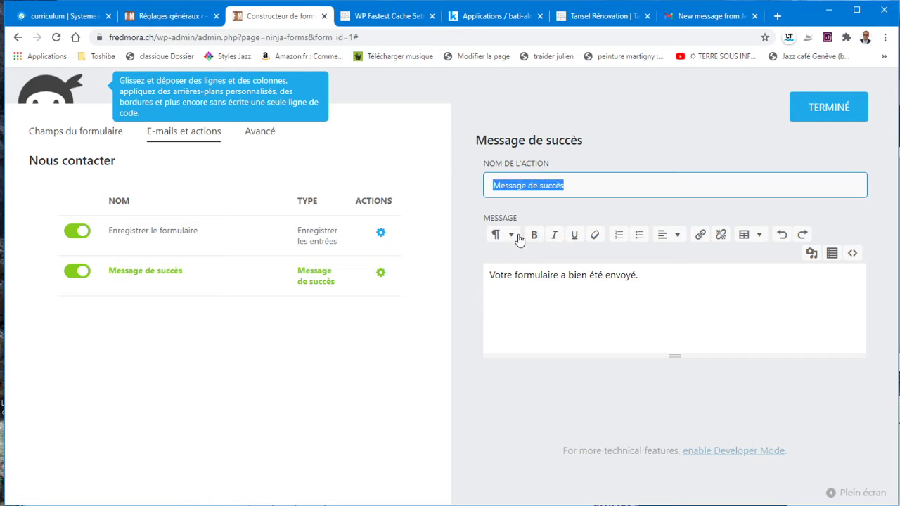
{"action": "type", "text": "vo"}
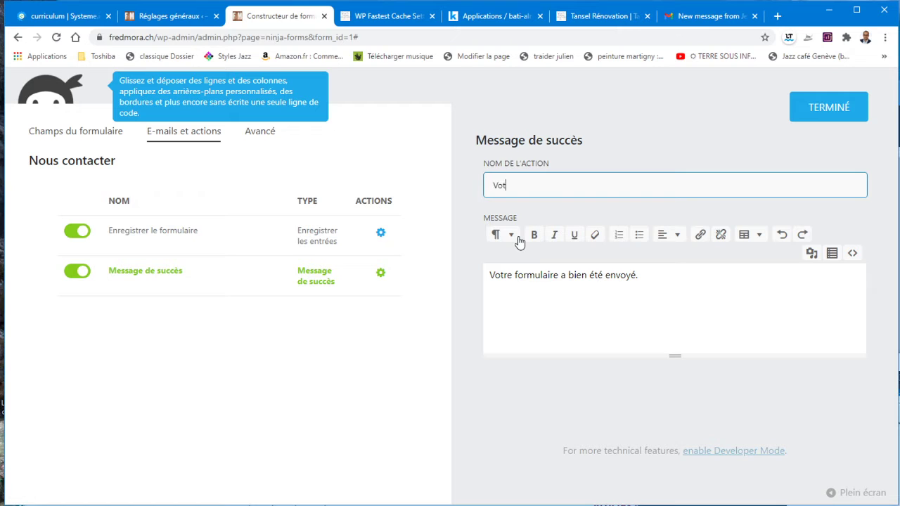
{"action": "type", "text": "tre demande nous est bien pa"}
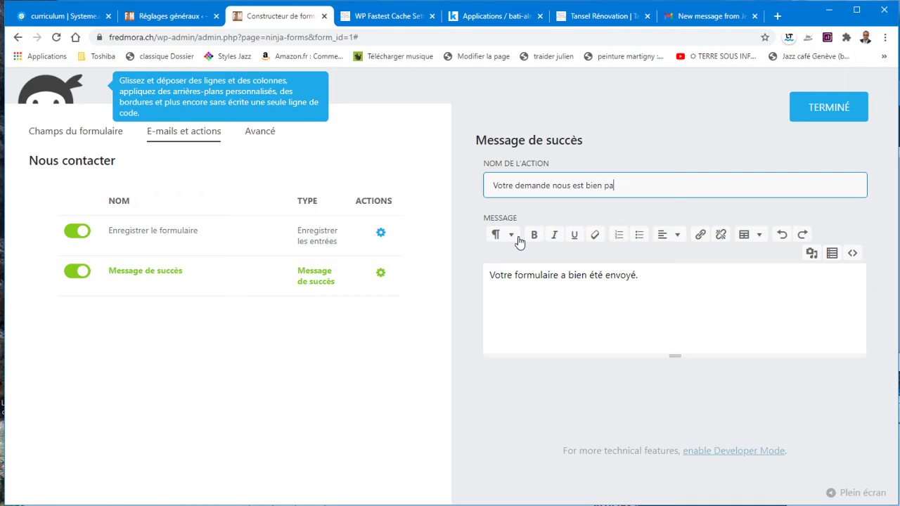
{"action": "type", "text": "rvenu"}
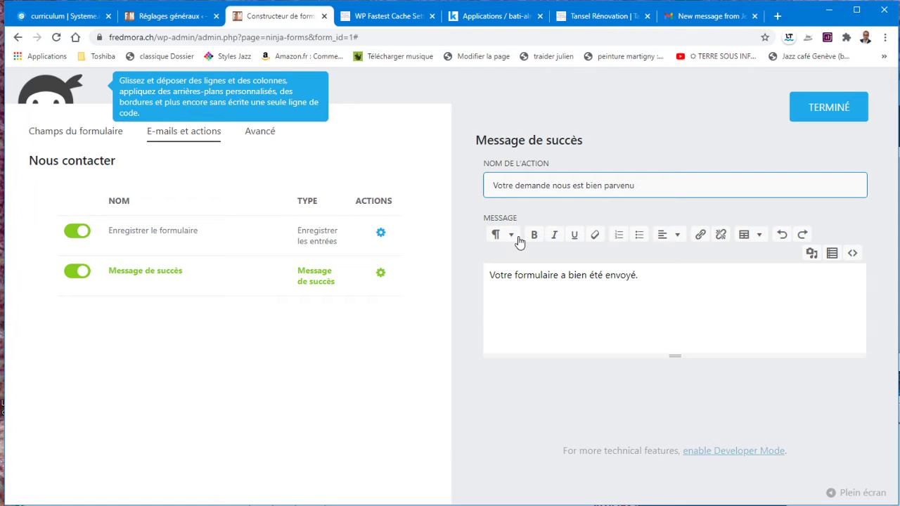
{"action": "key", "text": "BackSpace"}
{"action": "key", "text": "BackSpace"}
{"action": "key", "text": "BackSpace"}
{"action": "key", "text": "BackSpace"}
{"action": "key", "text": "BackSpace"}
{"action": "key", "text": "BackSpace"}
{"action": "key", "text": "BackSpace"}
{"action": "key", "text": "BackSpace"}
{"action": "key", "text": "BackSpace"}
{"action": "key", "text": "BackSpace"}
{"action": "key", "text": "BackSpace"}
{"action": "key", "text": "BackSpace"}
{"action": "key", "text": "BackSpace"}
{"action": "key", "text": "BackSpace"}
{"action": "key", "text": "BackSpace"}
{"action": "key", "text": "BackSpace"}
{"action": "key", "text": "BackSpace"}
{"action": "key", "text": "BackSpace"}
{"action": "key", "text": "BackSpace"}
{"action": "key", "text": "BackSpace"}
{"action": "key", "text": "BackSpace"}
{"action": "key", "text": "BackSpace"}
{"action": "key", "text": "BackSpace"}
{"action": "key", "text": "BackSpace"}
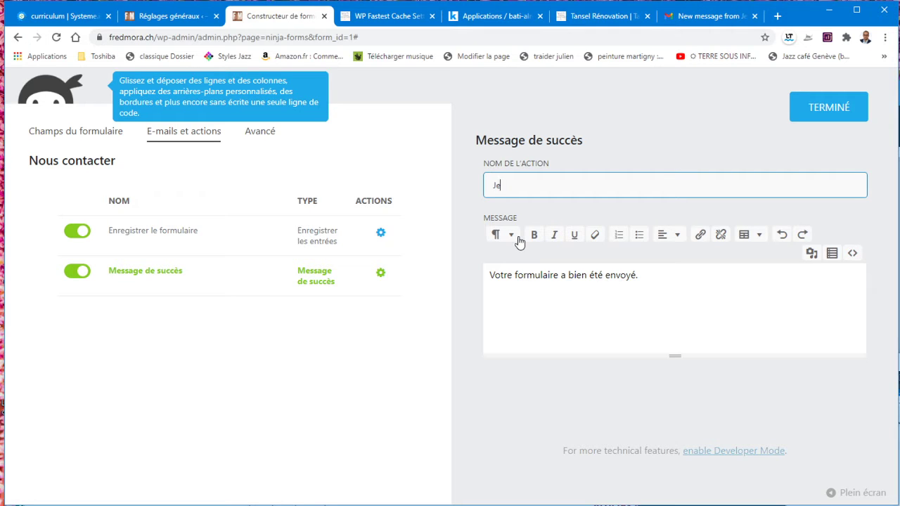
- Name the success message action "Nous prendrons contact avec vous des que possible !" and finish editing it
{"action": "type", "text": "Nous prendrons contact avec vous des que p"}
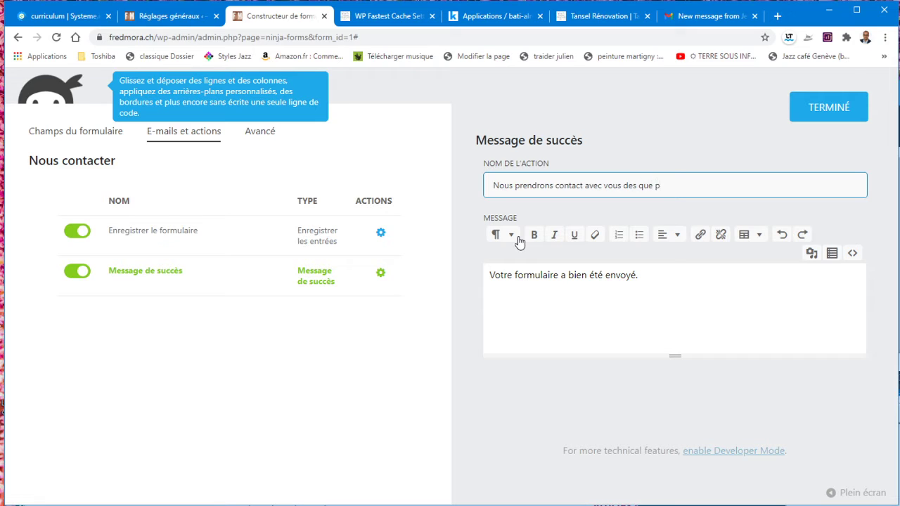
{"action": "type", "text": "ossible !"}
{"action": "left_click", "coordinate": [835, 111]}
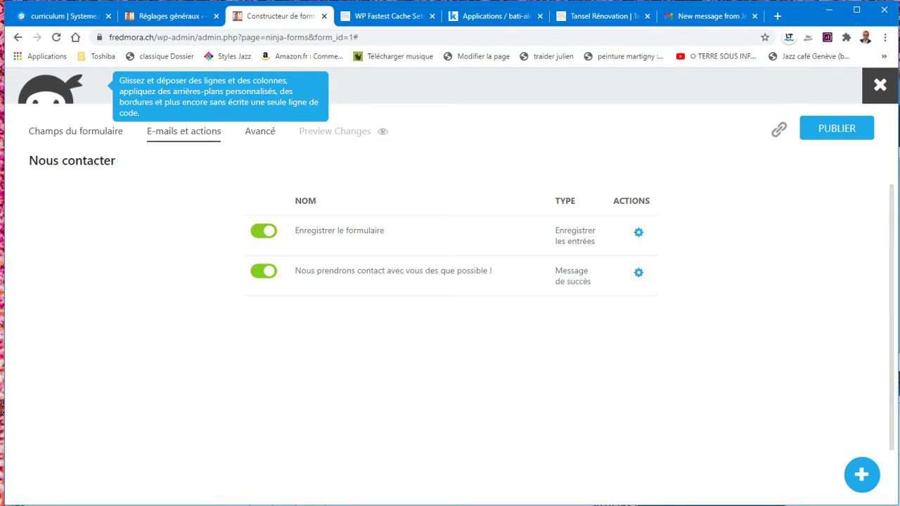
- Add an E-mail action to the form and compare its {wp:admin_email} recipient with the administration e-mail in the site's general settings
{"action": "left_click", "coordinate": [863, 474]}
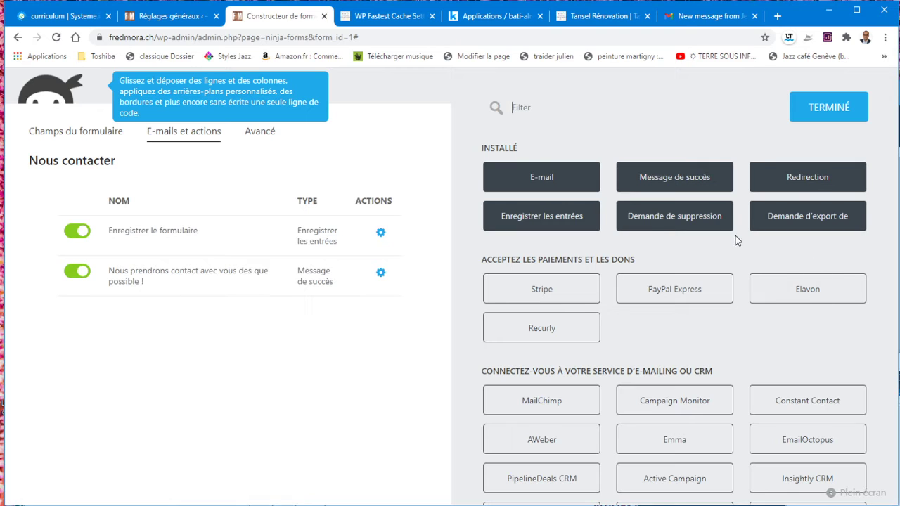
{"action": "left_click", "coordinate": [542, 181]}
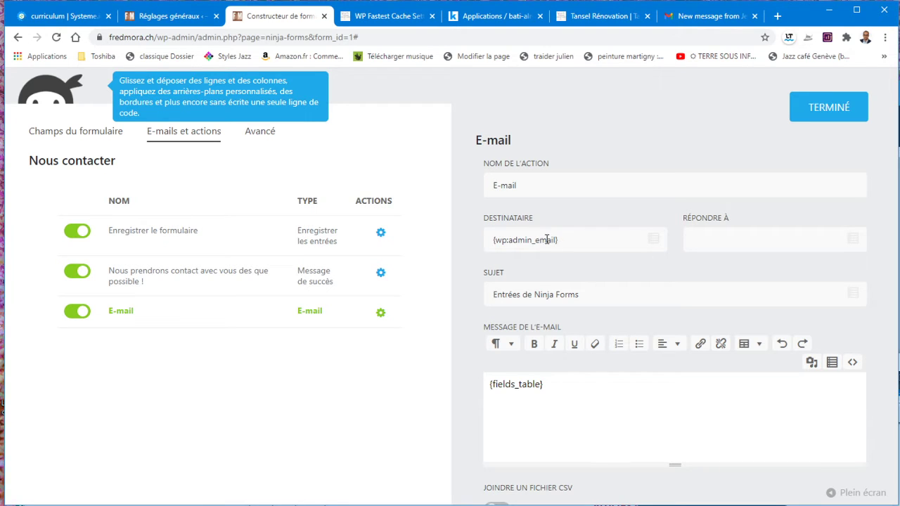
{"action": "left_click", "coordinate": [173, 22]}
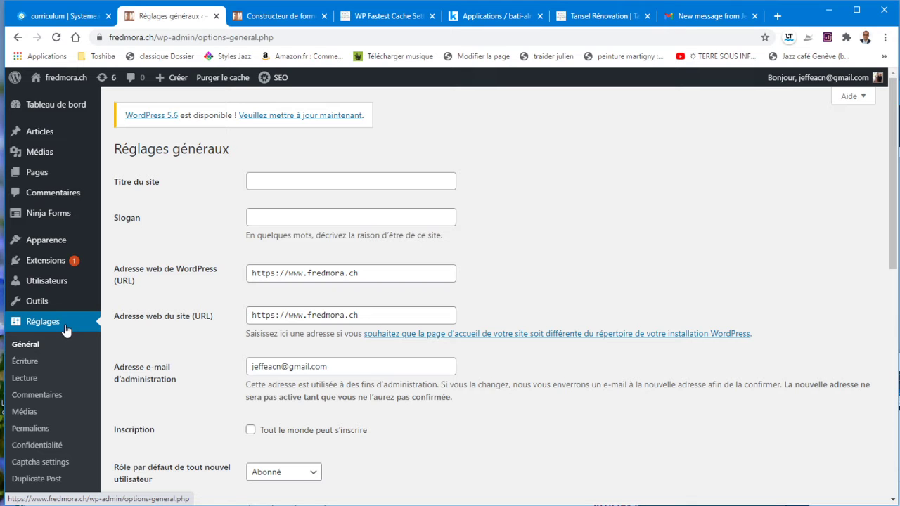
{"action": "left_click", "coordinate": [278, 17]}
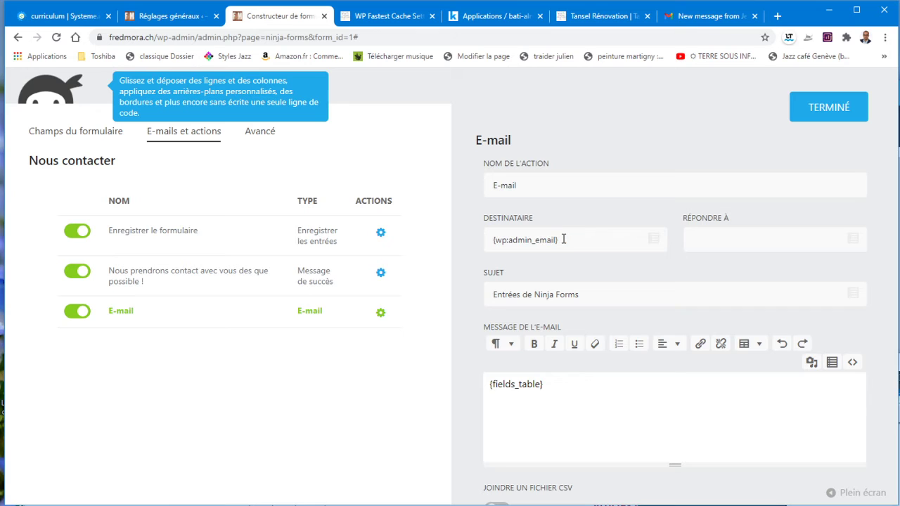
{"action": "left_click_drag", "start_coordinate": [563, 239], "coordinate": [467, 247]}
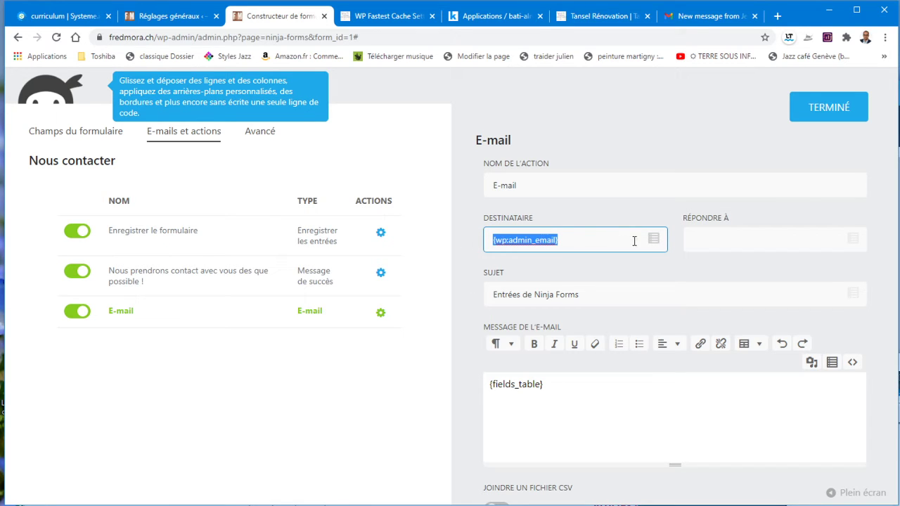
{"action": "left_click", "coordinate": [564, 240]}
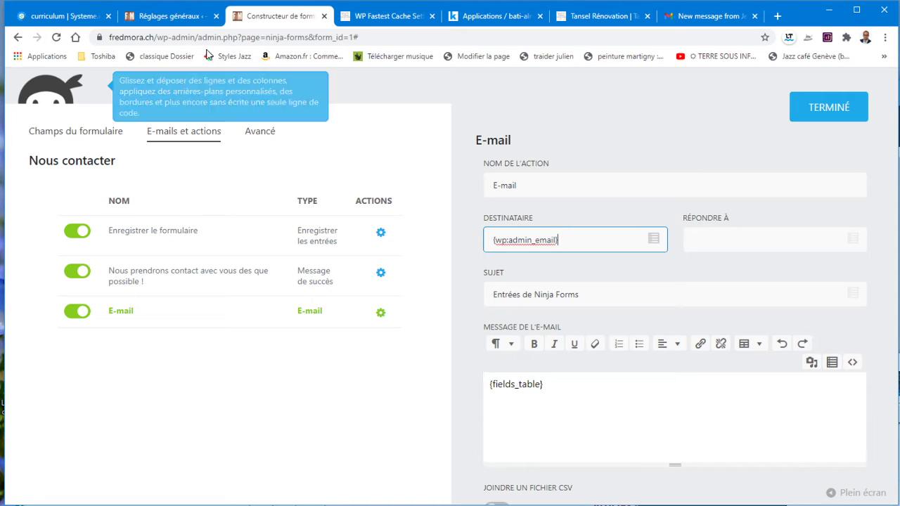
{"action": "left_click", "coordinate": [176, 23]}
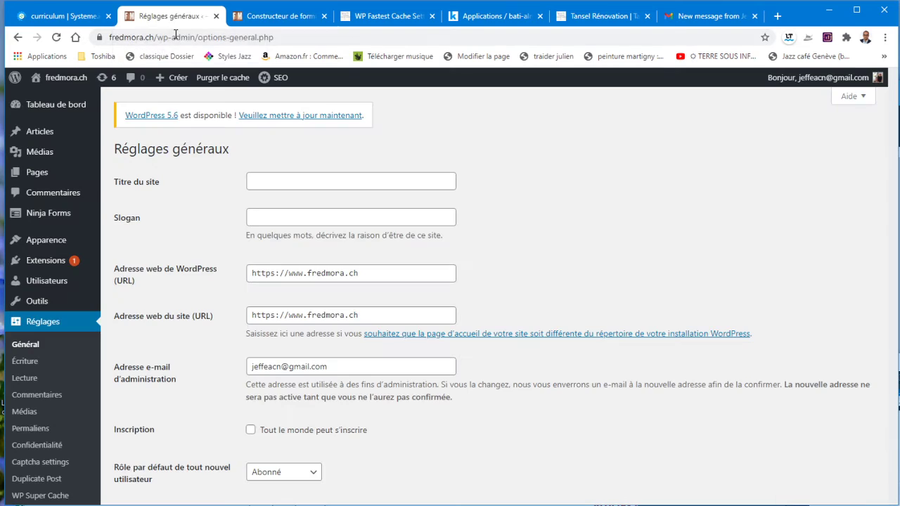
{"action": "left_click", "coordinate": [277, 17]}
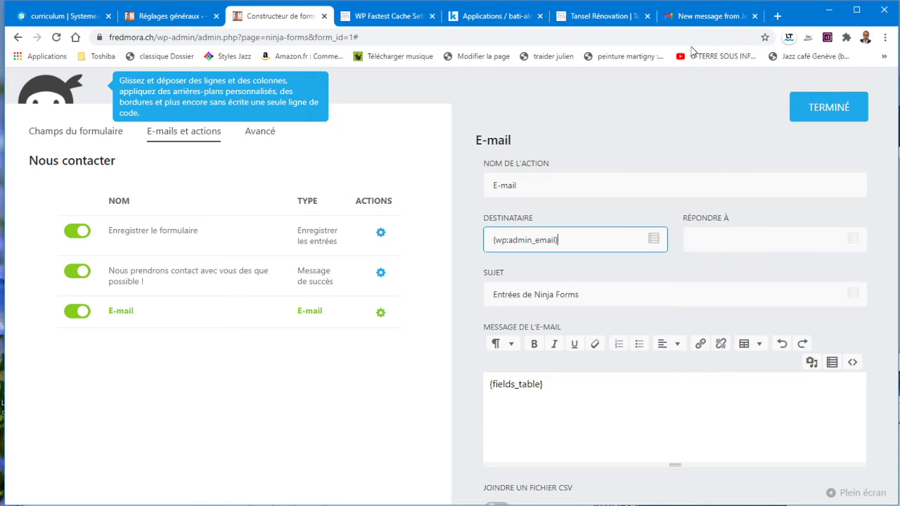
- Switch to Gmail and open a reply to the received contact-form message to examine its recipient address
{"action": "left_click", "coordinate": [708, 21]}
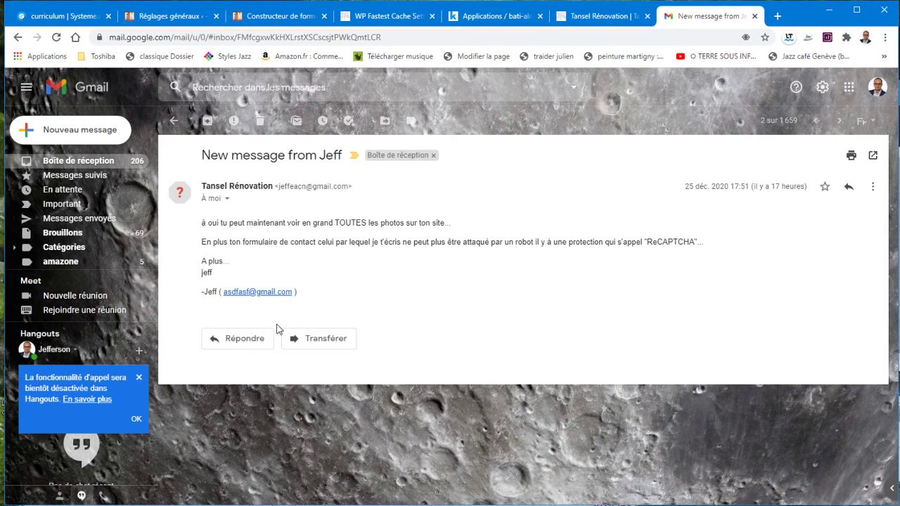
{"action": "left_click", "coordinate": [243, 341]}
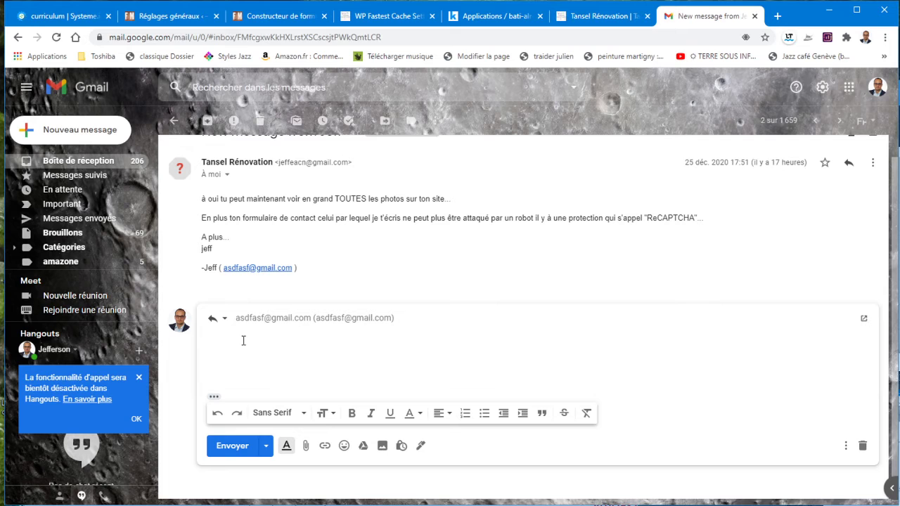
{"action": "left_click", "coordinate": [275, 16]}
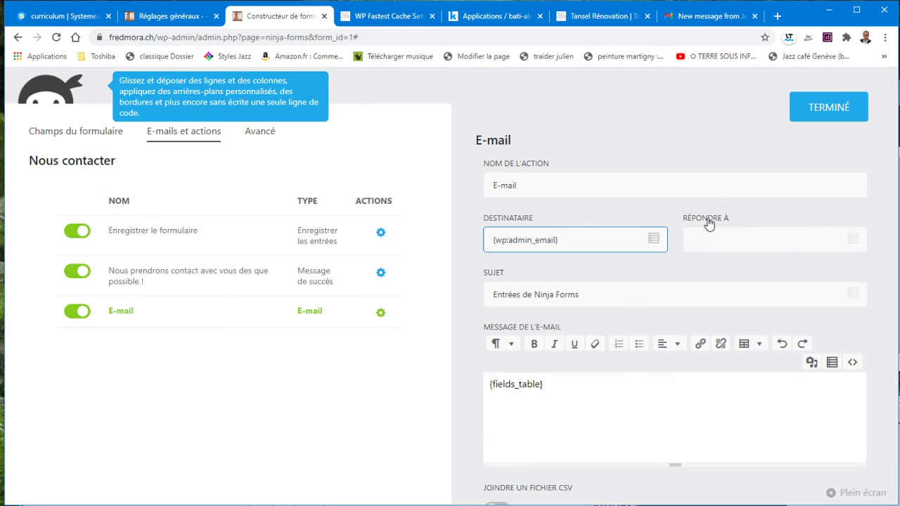
- Set the E-mail action's reply-to address to the form's Email field, {field:email_3}, and publish the form
{"action": "left_click", "coordinate": [854, 242]}
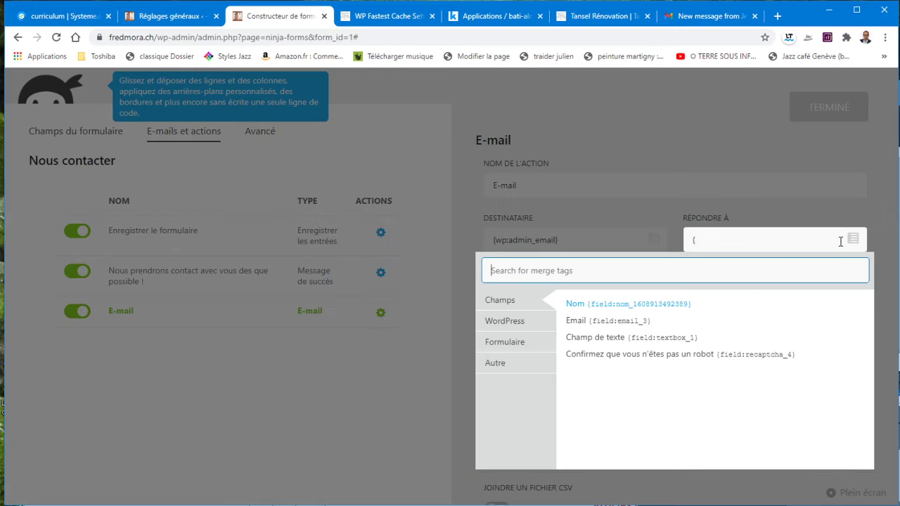
{"action": "left_click", "coordinate": [575, 323]}
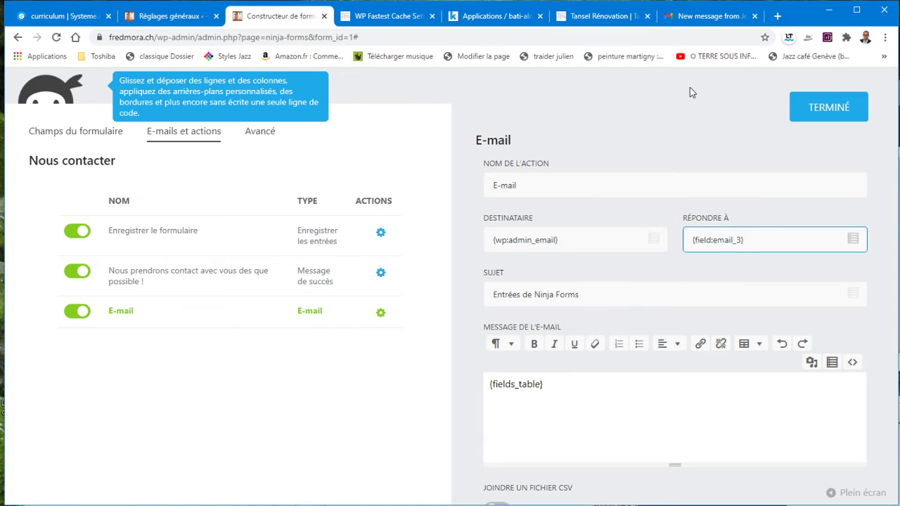
{"action": "left_click", "coordinate": [700, 17]}
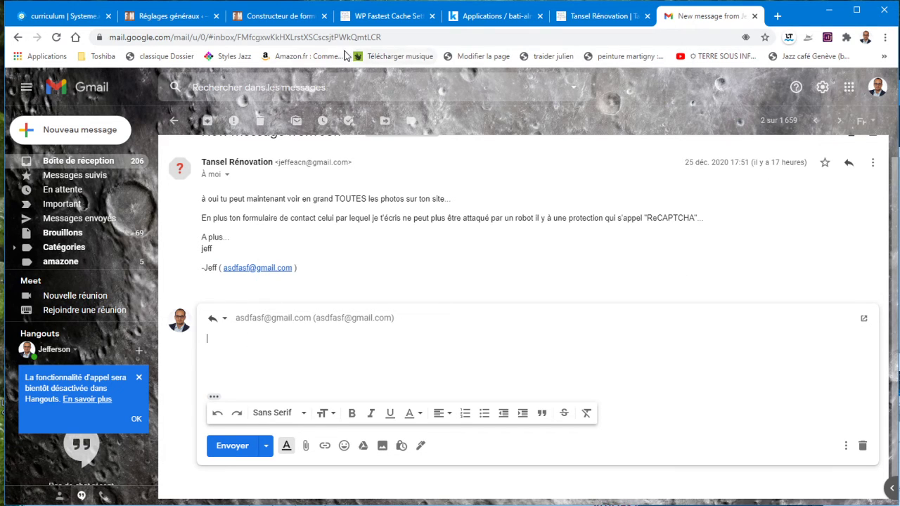
{"action": "left_click", "coordinate": [276, 18]}
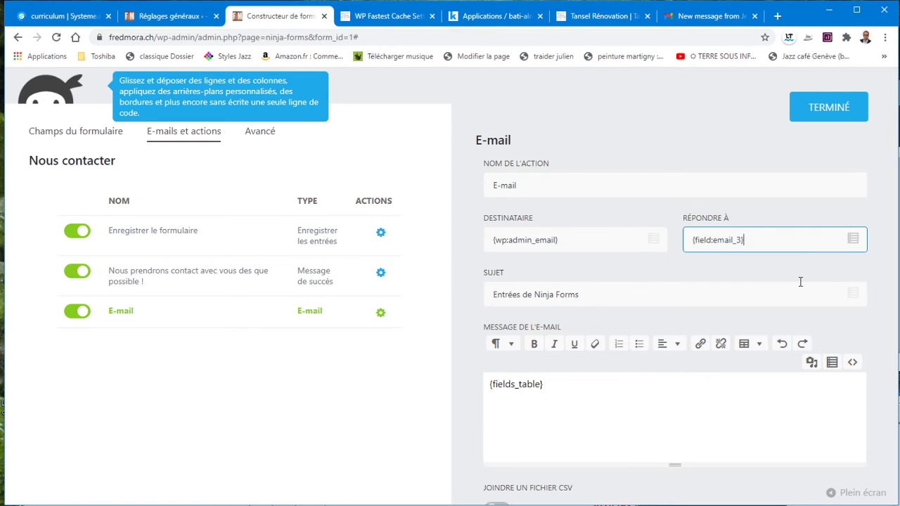
{"action": "left_click", "coordinate": [827, 111]}
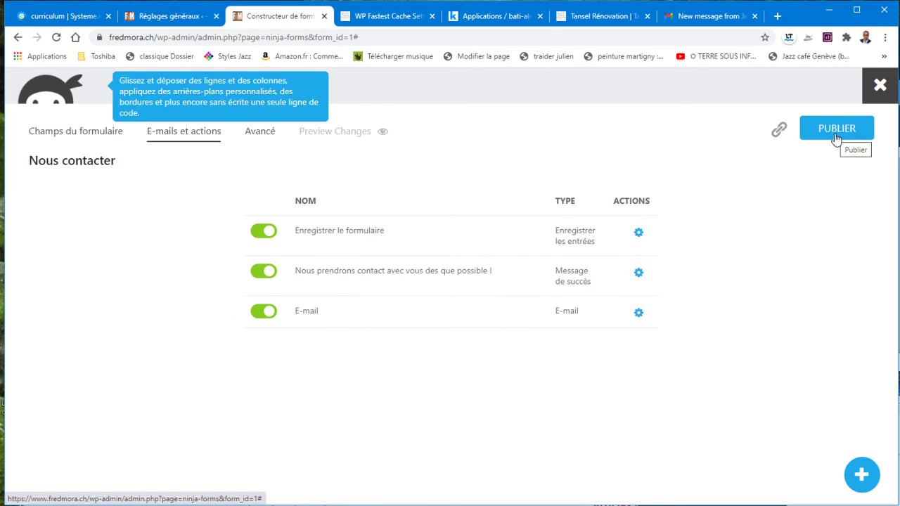
{"action": "left_click", "coordinate": [836, 133]}
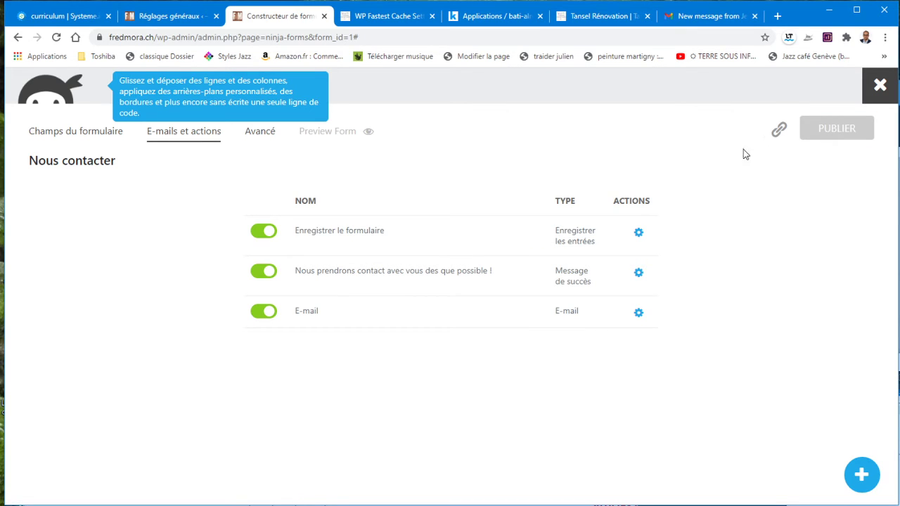
- Open the "Enregistrer le formulaire" action's settings and view the "Nous contacter" form's saved entries in the WordPress admin
{"action": "left_click", "coordinate": [341, 237]}
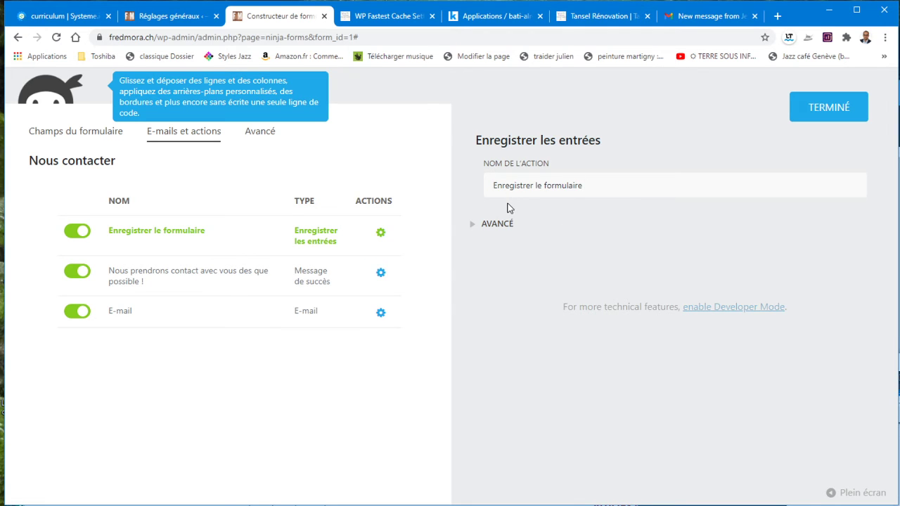
{"action": "left_click", "coordinate": [188, 17]}
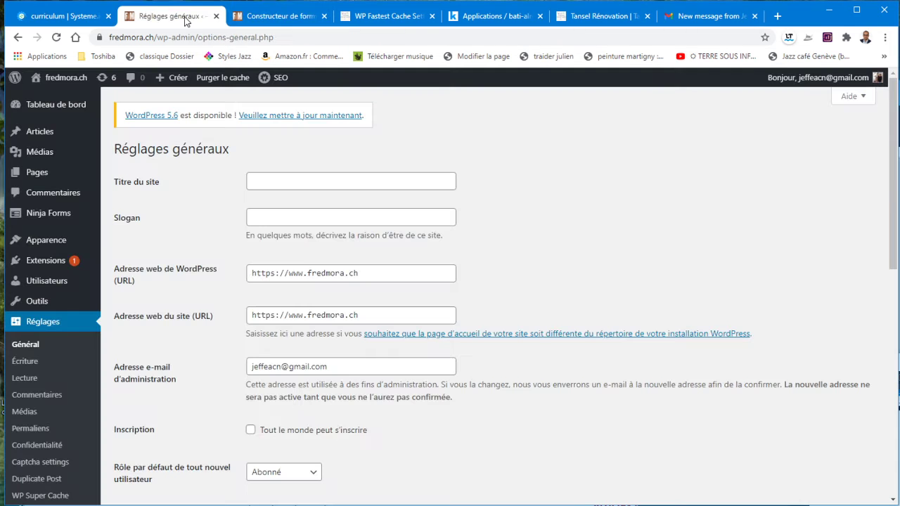
{"action": "mouse_move", "coordinate": [60, 216]}
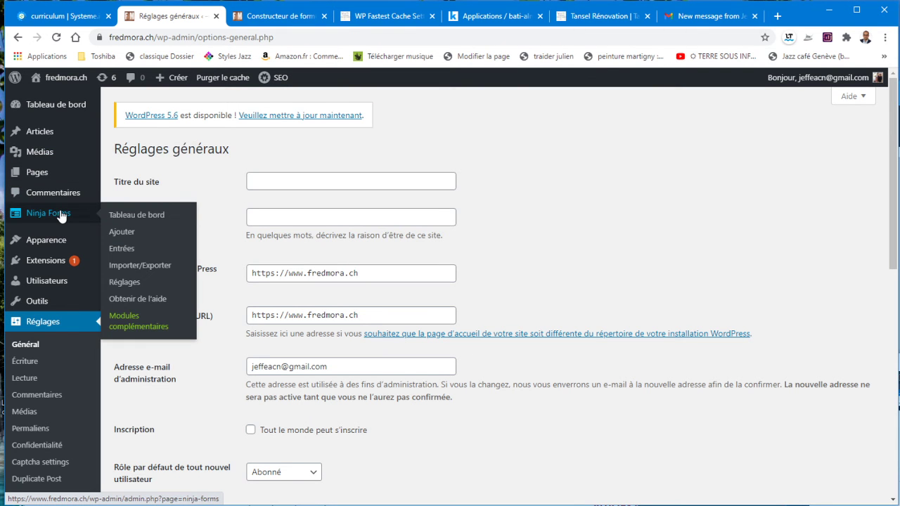
{"action": "left_click", "coordinate": [117, 250]}
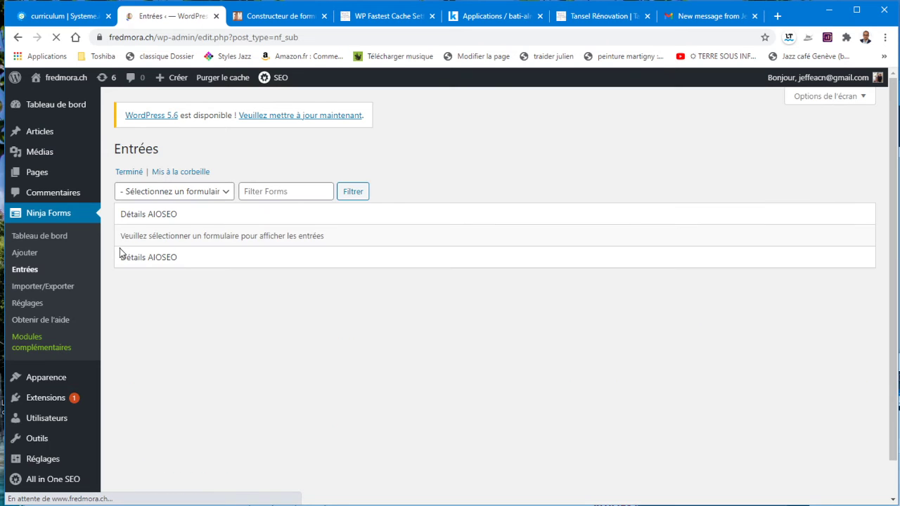
{"action": "left_click", "coordinate": [223, 195]}
{"action": "left_click", "coordinate": [194, 218]}
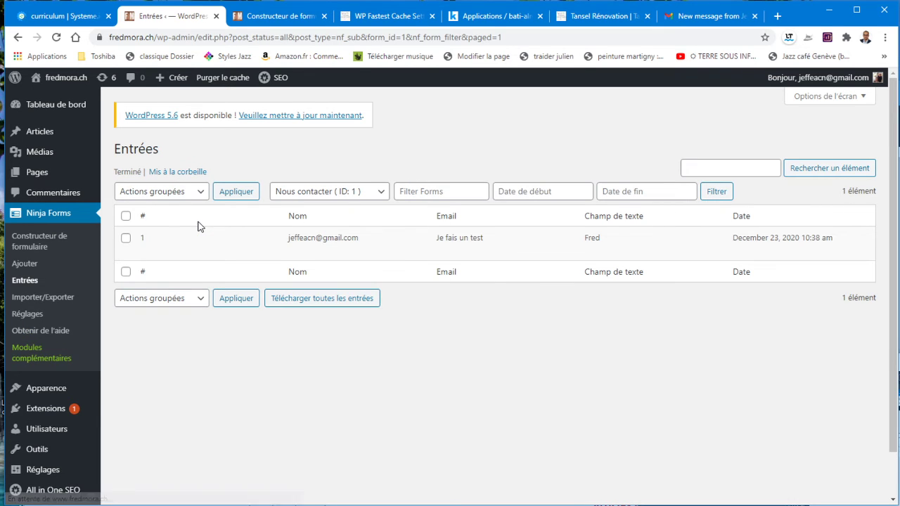
{"action": "mouse_move", "coordinate": [204, 237]}
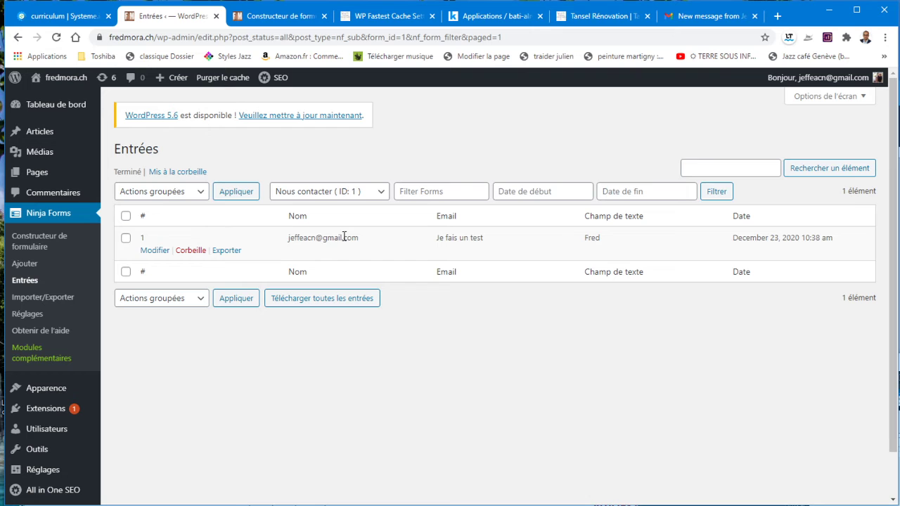
- Add an exception row without a chosen field to the entry-saving action, keep "Tout enregistrer" selected, and finish editing it
{"action": "left_click", "coordinate": [276, 20]}
{"action": "left_click", "coordinate": [508, 225]}
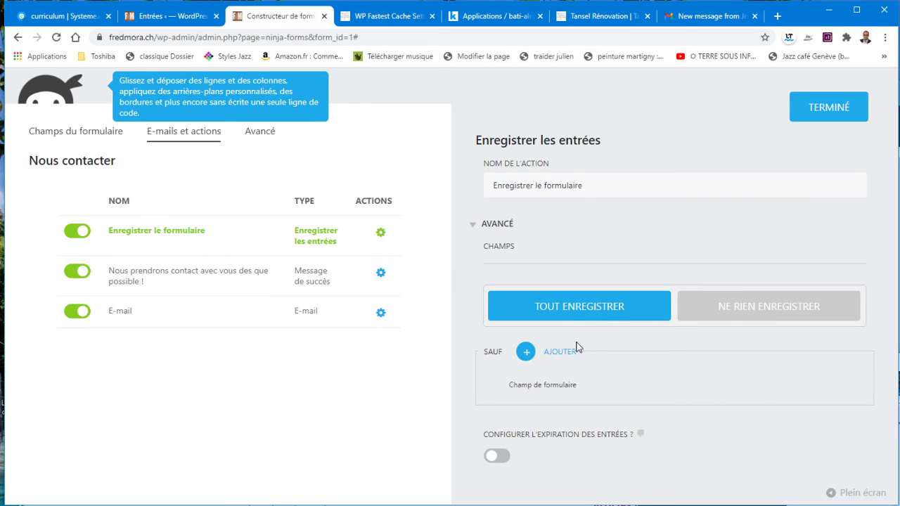
{"action": "left_click", "coordinate": [527, 357]}
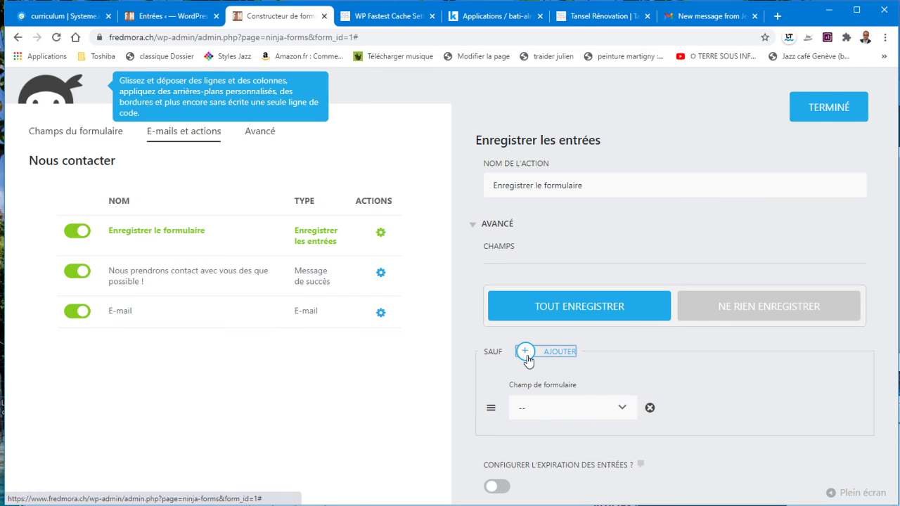
{"action": "left_click", "coordinate": [614, 412]}
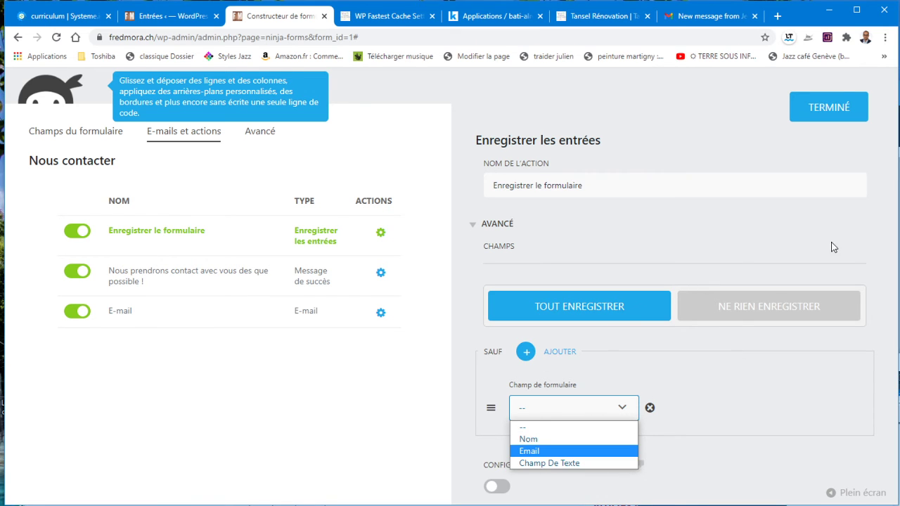
{"action": "left_click", "coordinate": [590, 306]}
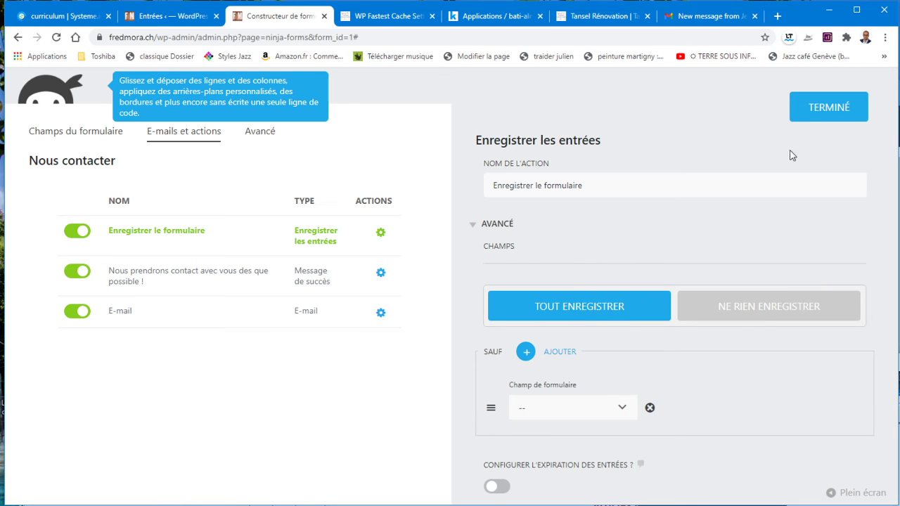
{"action": "left_click", "coordinate": [829, 114]}
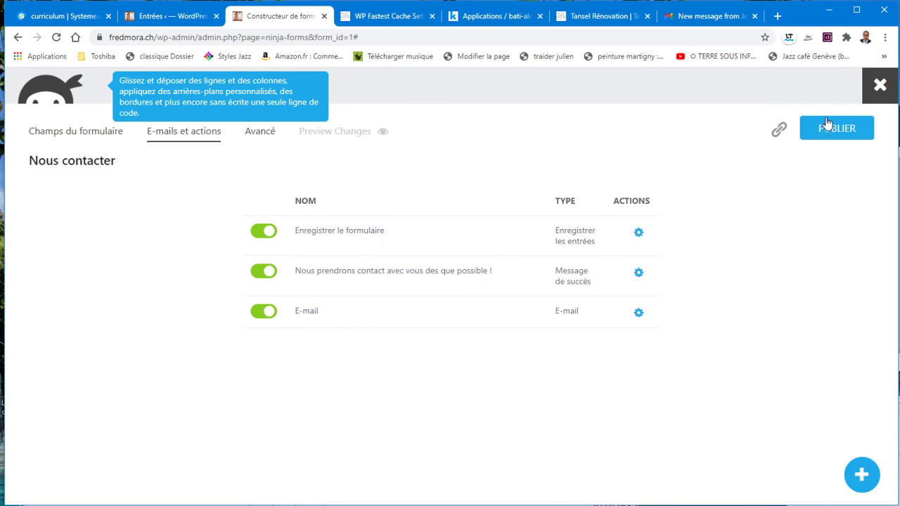
- Review the "Enregistrer le formulaire" action's settings and the list of action types available for the form
{"action": "left_click", "coordinate": [321, 234]}
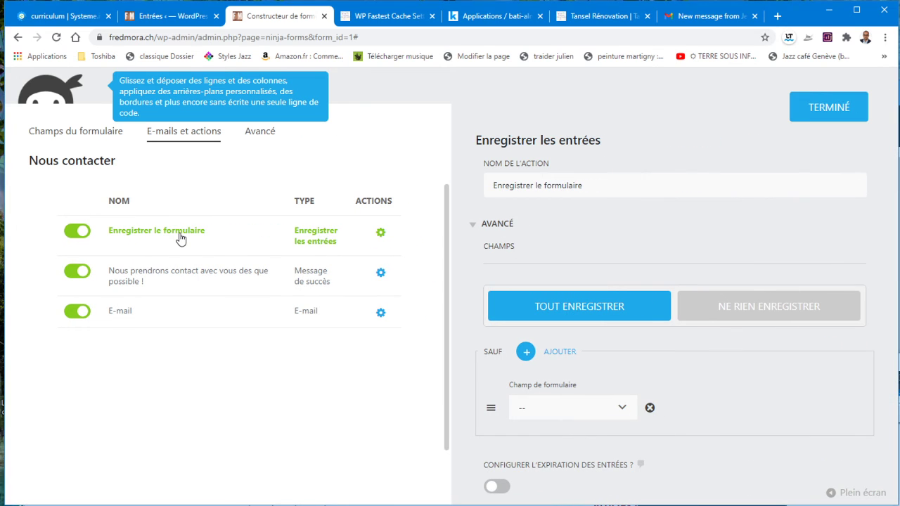
{"action": "left_click", "coordinate": [811, 104]}
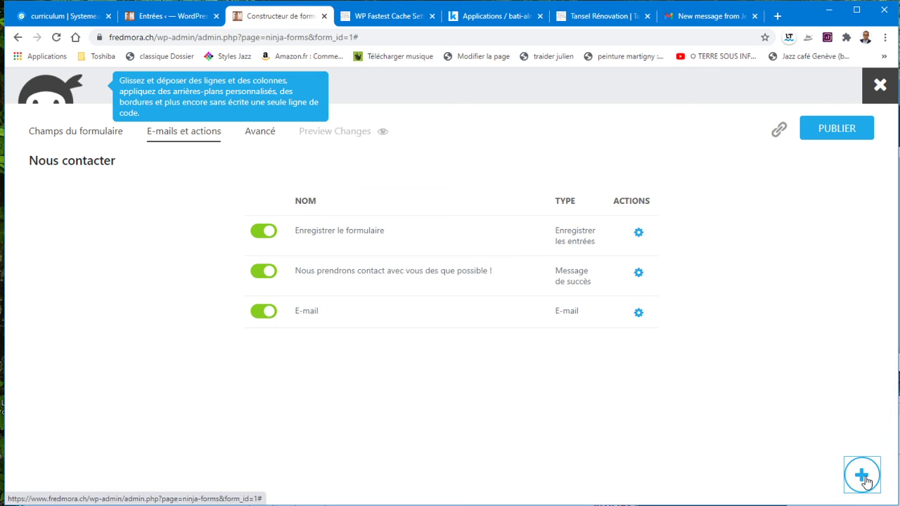
{"action": "left_click", "coordinate": [863, 476]}
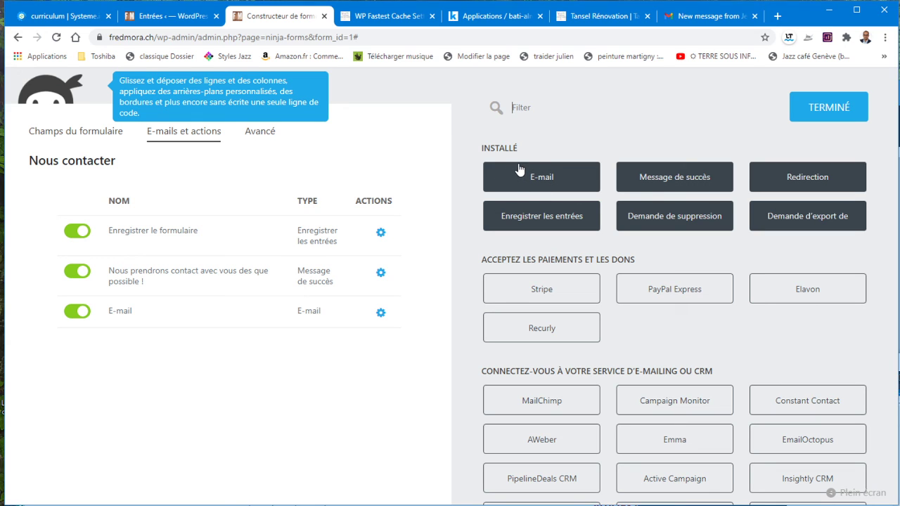
{"action": "left_click", "coordinate": [832, 113]}
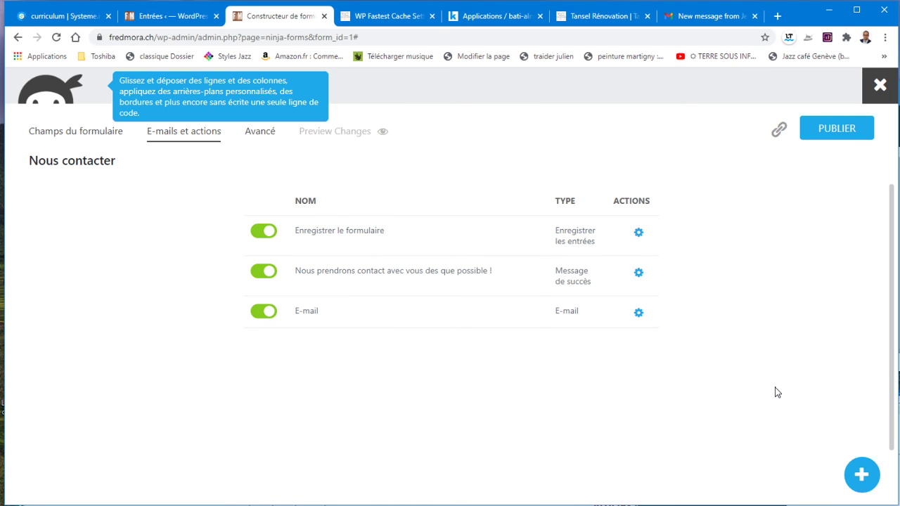
- Publish the "Nous contacter" form and copy its embed shortcode [ninja_form id='1']
{"action": "left_click", "coordinate": [836, 133]}
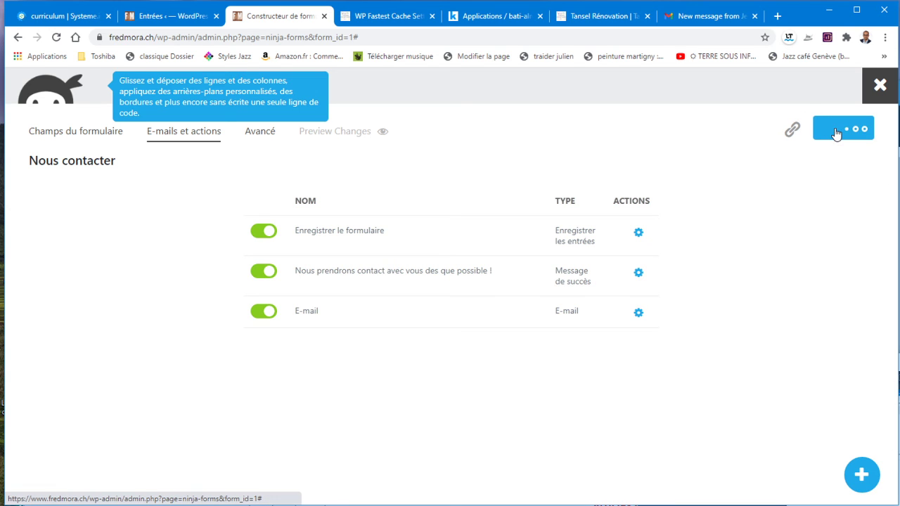
{"action": "left_click", "coordinate": [779, 133]}
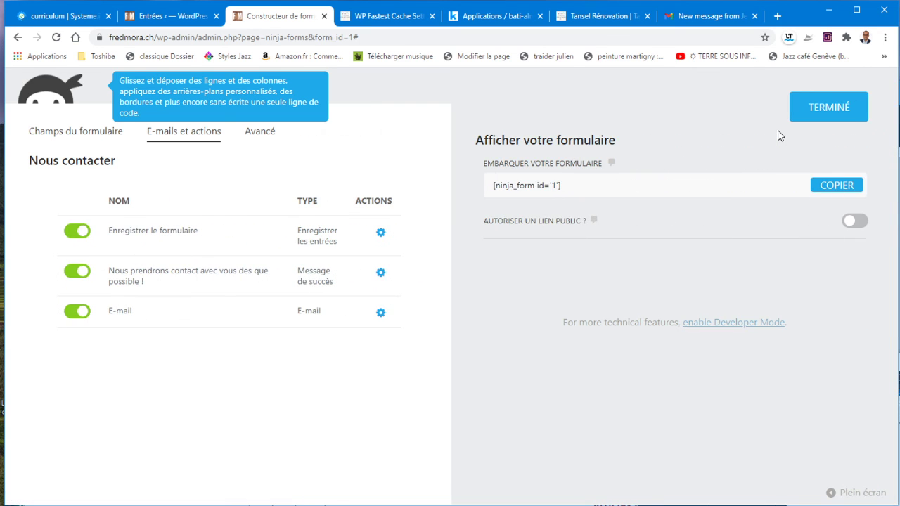
{"action": "left_click", "coordinate": [844, 187]}
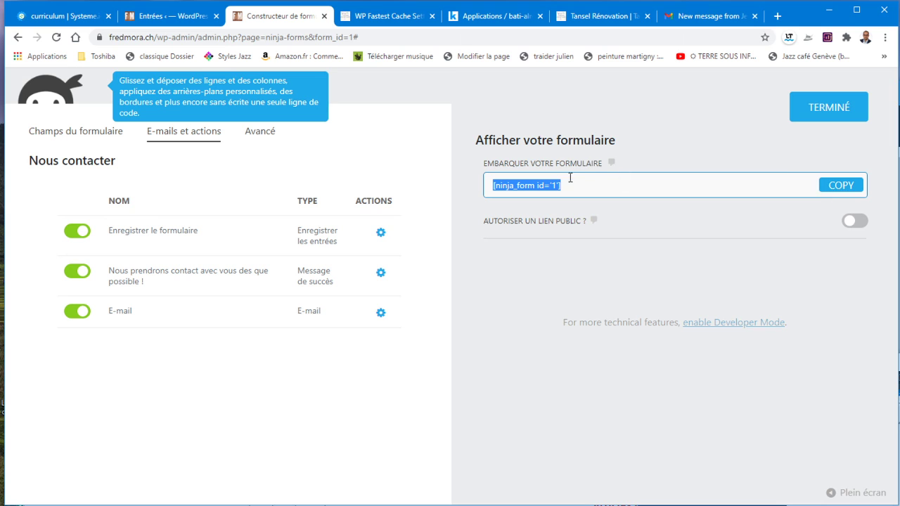